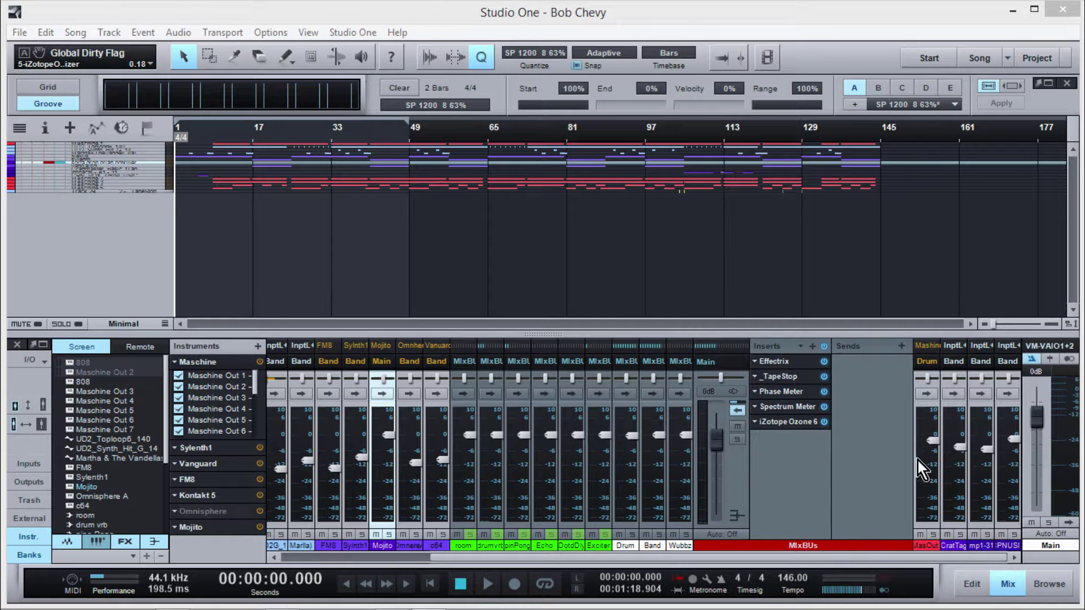
Step: Reorder the MixBus inserts so iZotope Ozone 6 follows _TapeStop and Spectrum Meter sits above Phase Meter
mouse_move(778, 410)
mouse_down()
mouse_move(778, 429)
mouse_move(785, 417)
mouse_up()
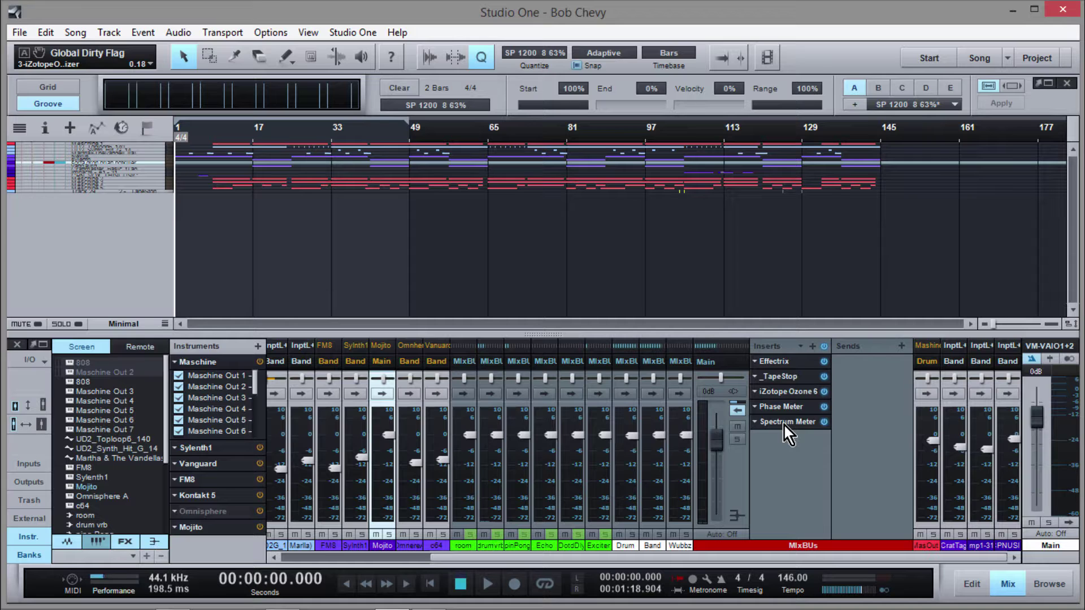
drag(783, 420, 782, 401)
Step: Open the Spectrum Meter on the MixBus and reposition its window near the middle of the screen
click(785, 408)
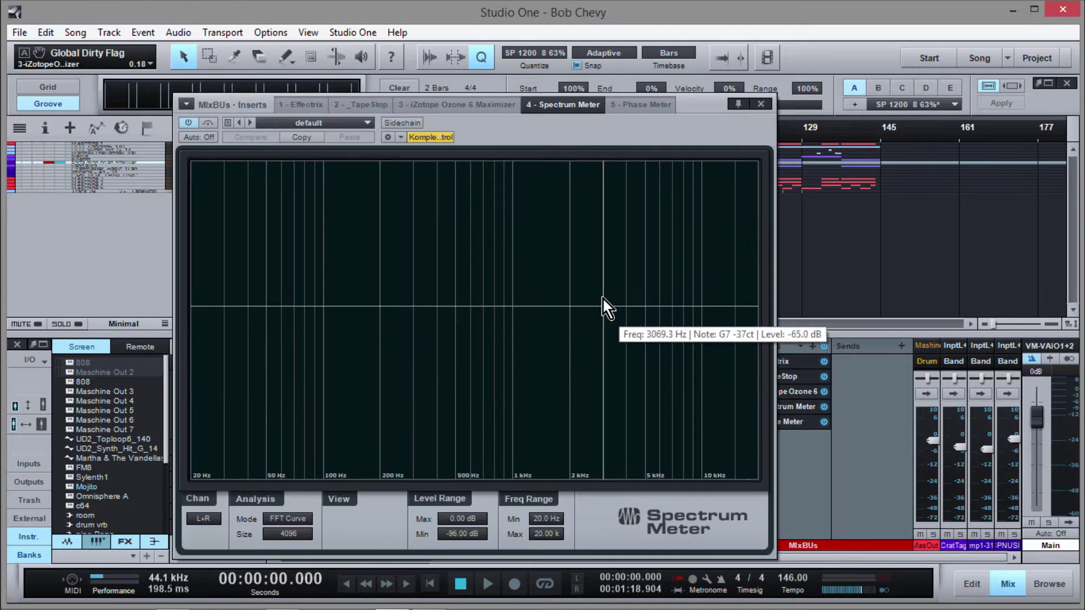
drag(545, 133, 626, 148)
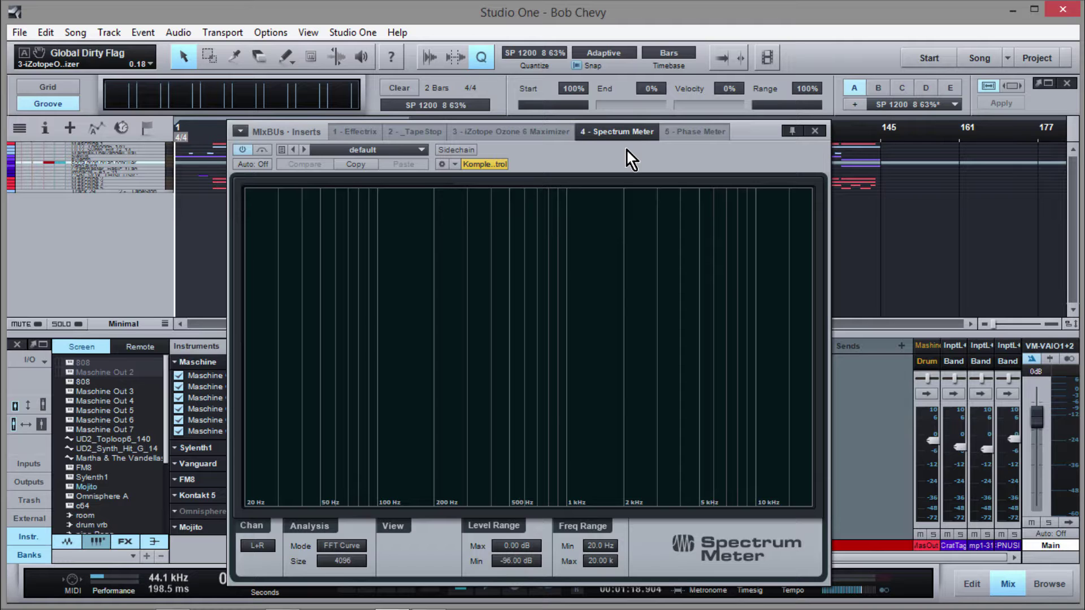
drag(626, 148, 593, 86)
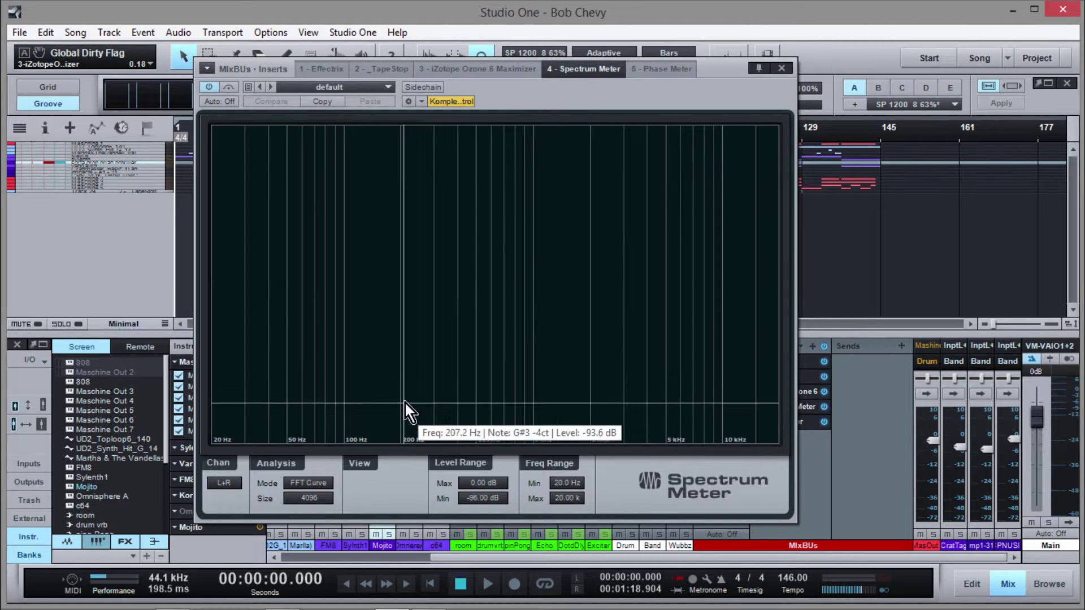
mouse_move(750, 73)
mouse_down()
mouse_move(731, 414)
mouse_move(830, 472)
mouse_move(489, 146)
mouse_move(730, 38)
mouse_move(744, 52)
mouse_move(736, 73)
mouse_up()
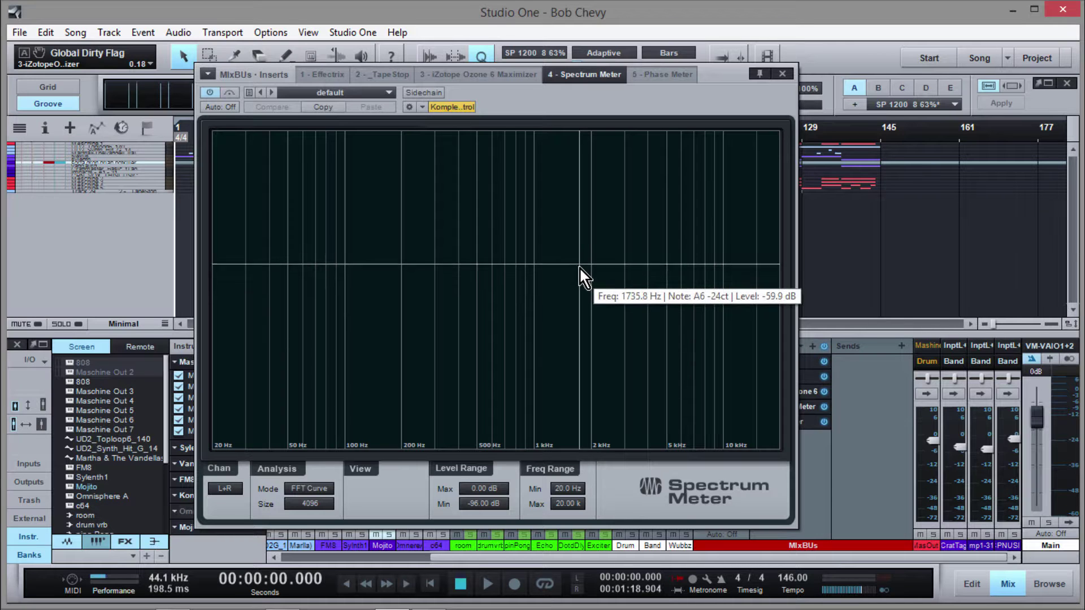
Step: Play the song, replay it from the start, and examine frequency peaks on the Spectrum Meter's curve
key(space)
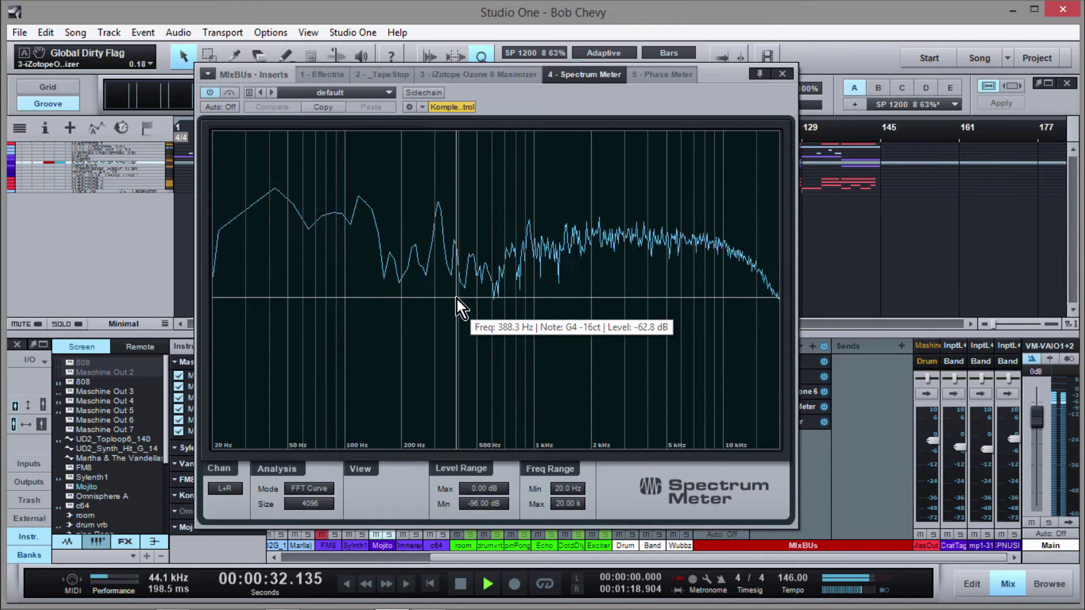
key(space)
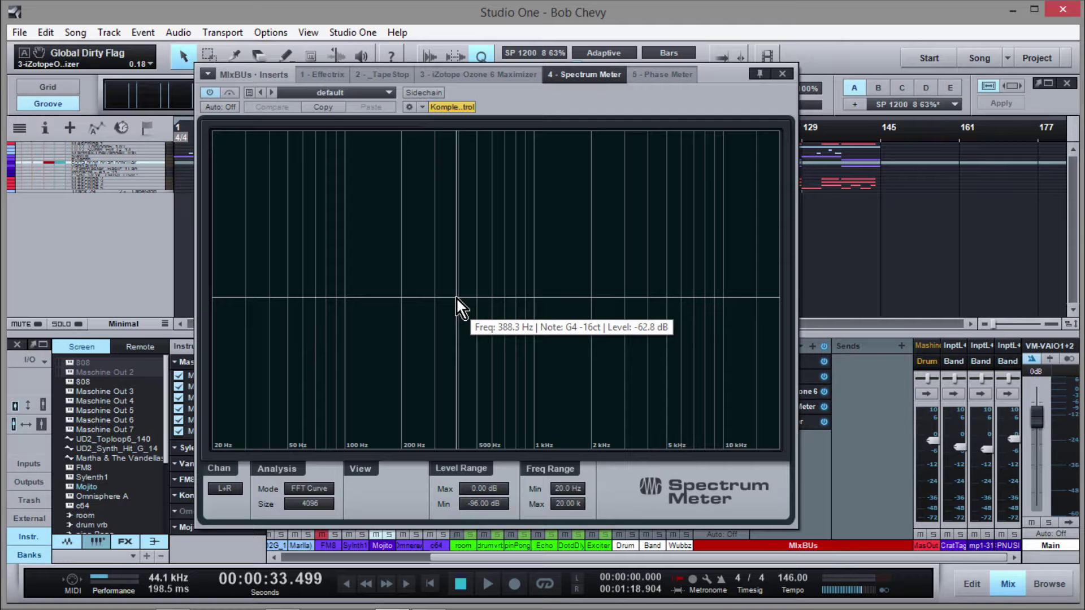
key(Home)
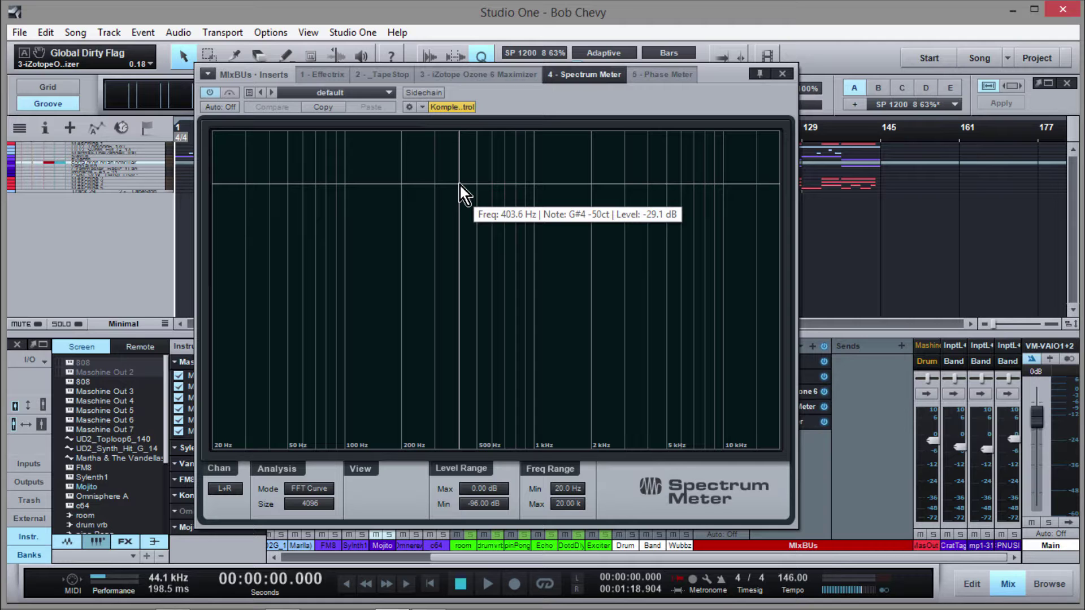
key(space)
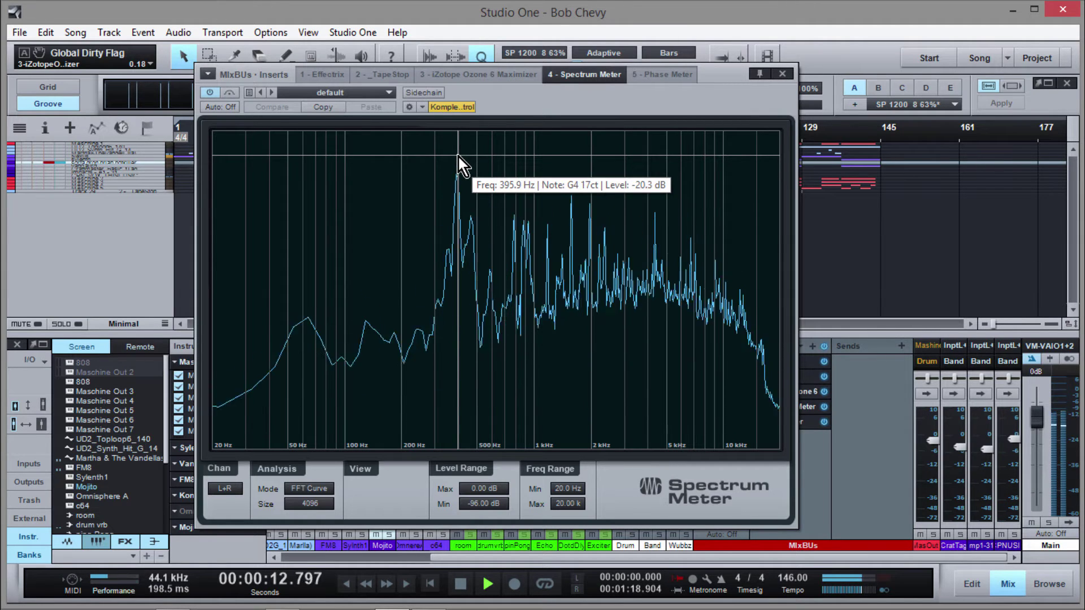
key(space)
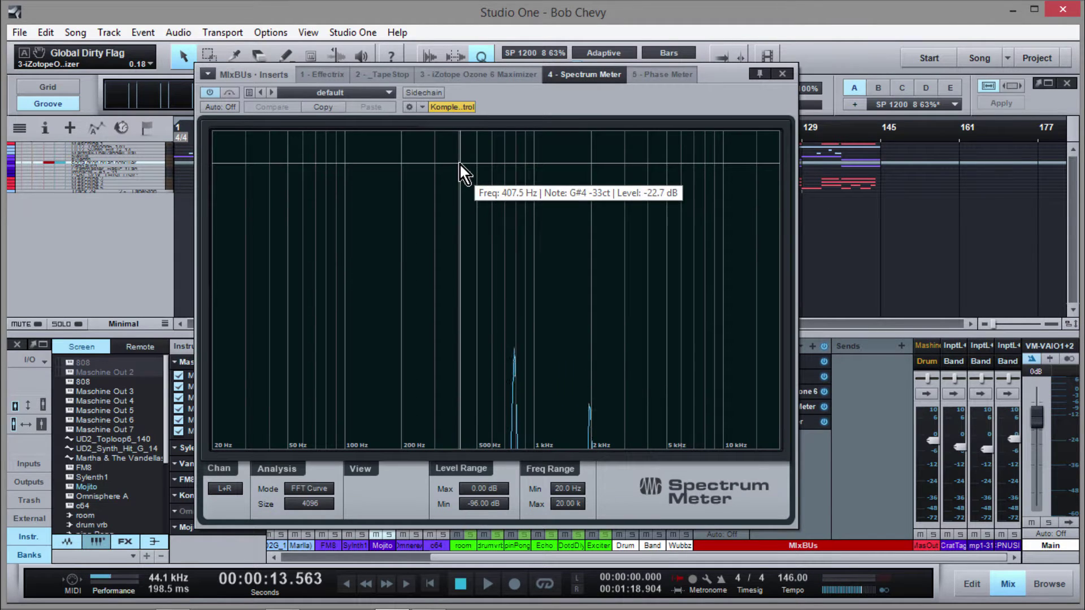
drag(552, 102, 507, 80)
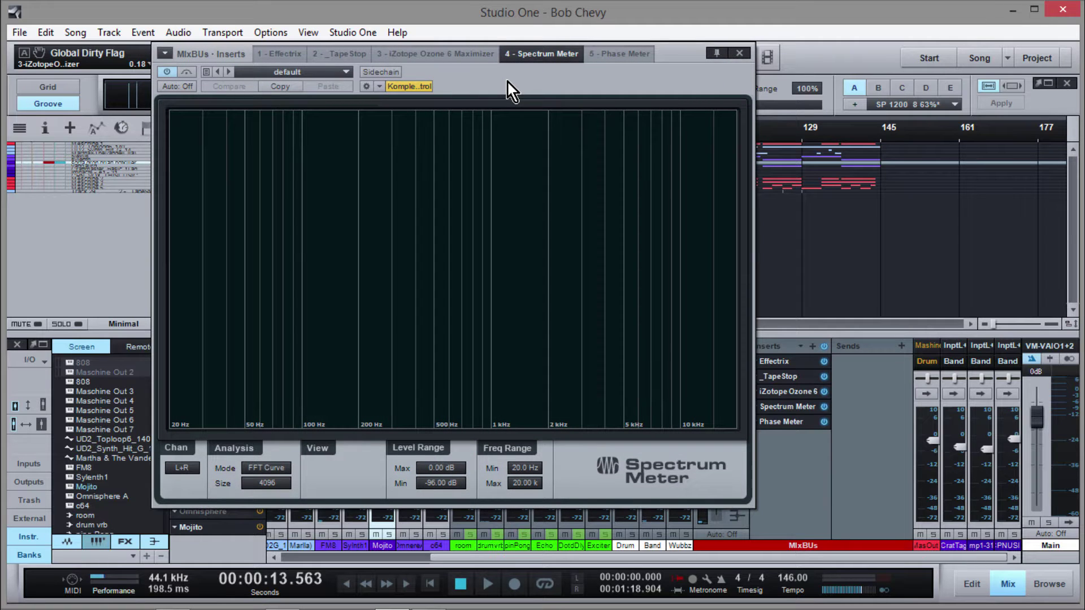
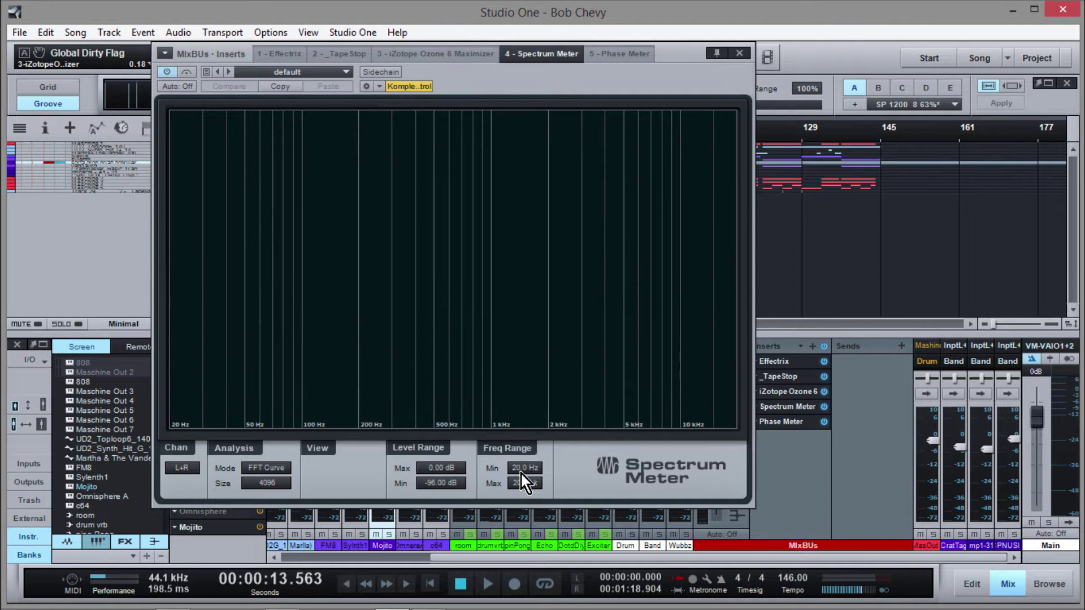
Step: Resume playback and compare the mix in the Spectrum Meter's Octave and Third Octave analysis modes
click(276, 470)
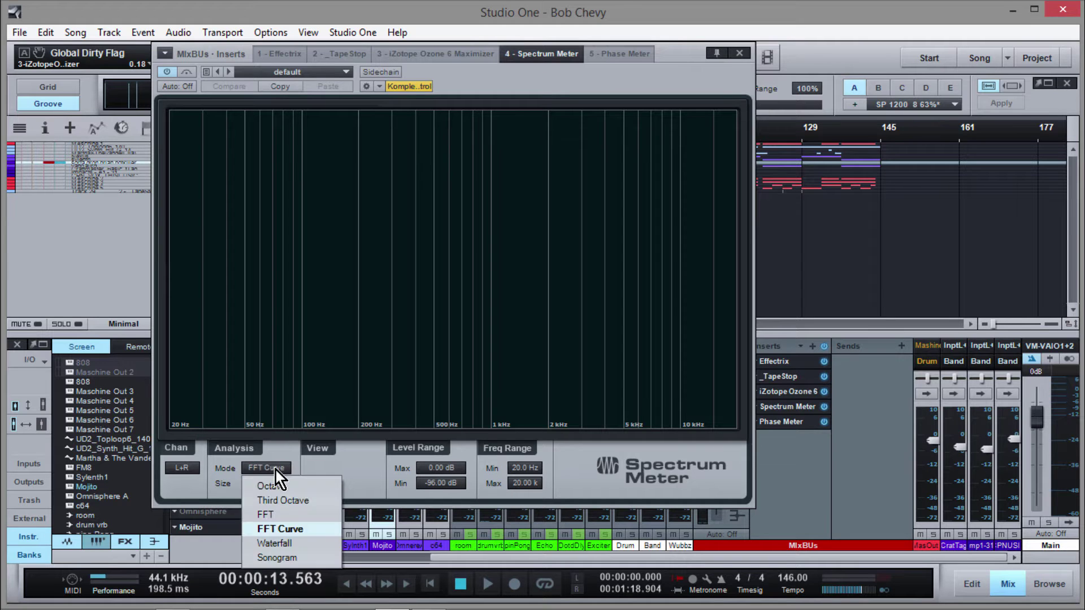
click(303, 488)
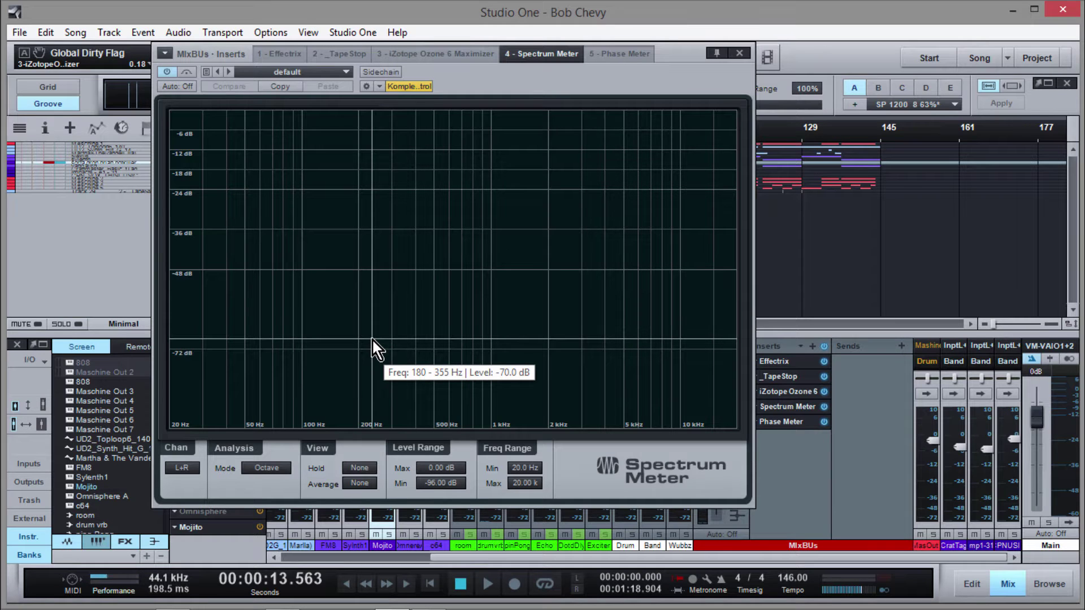
key(space)
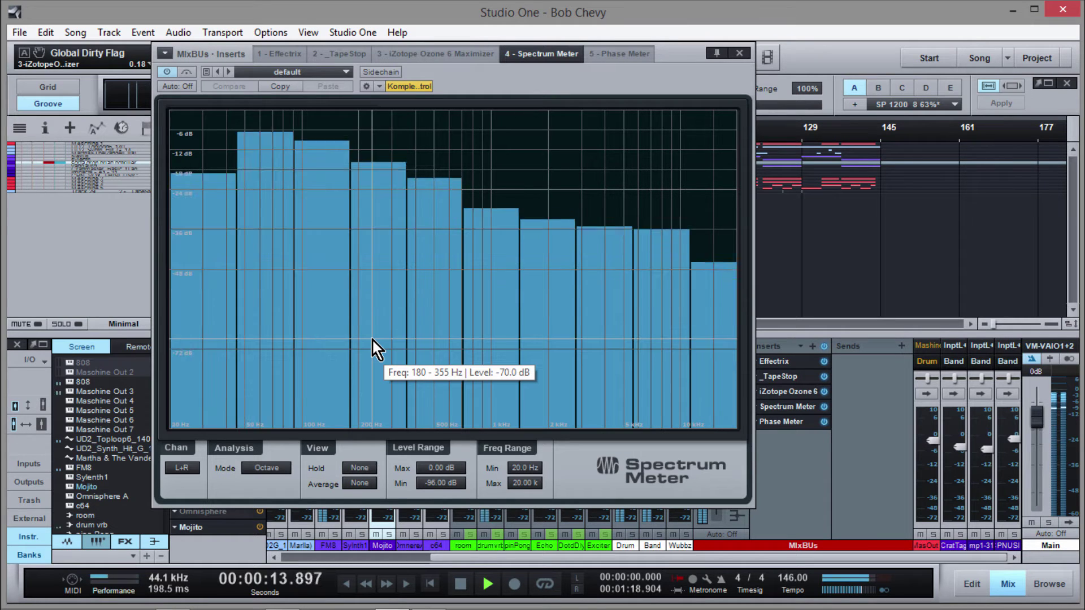
click(287, 470)
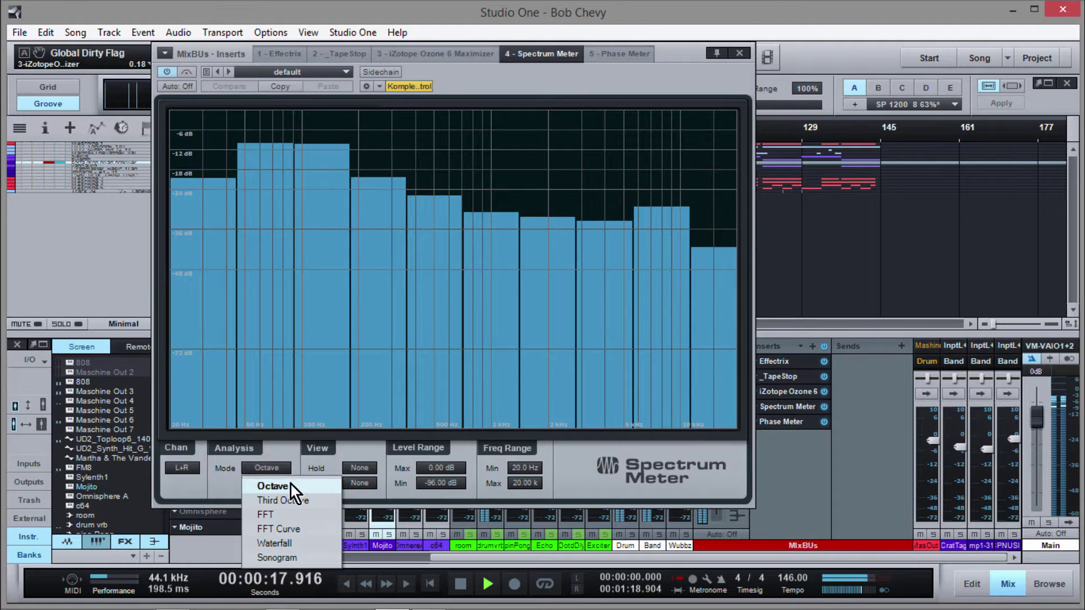
click(304, 500)
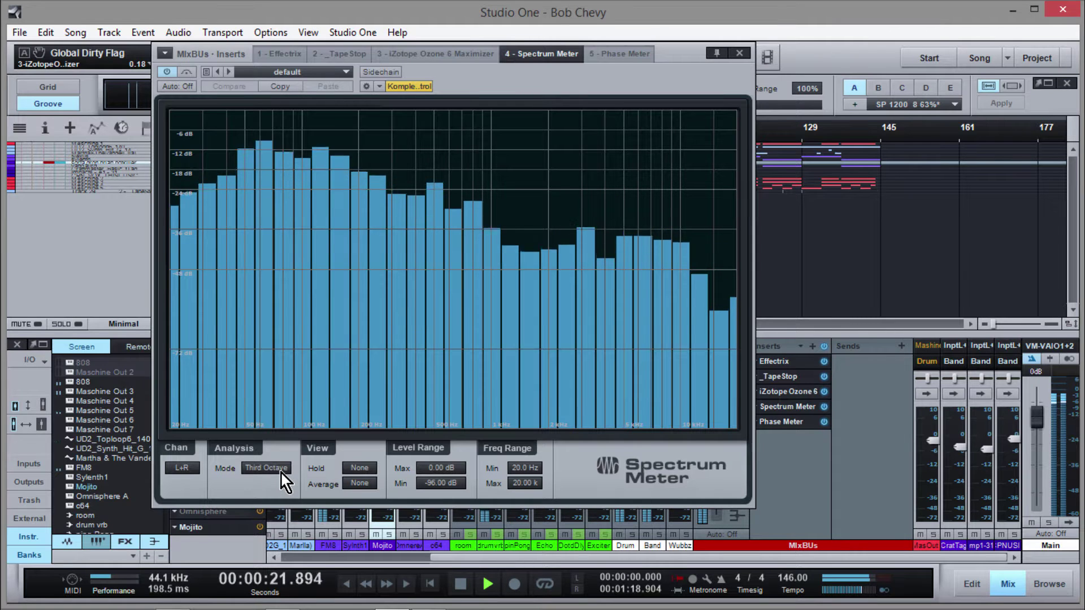
Step: View the playing mix in the Spectrum Meter's FFT mode and in FFT Curve mode
click(281, 473)
click(298, 517)
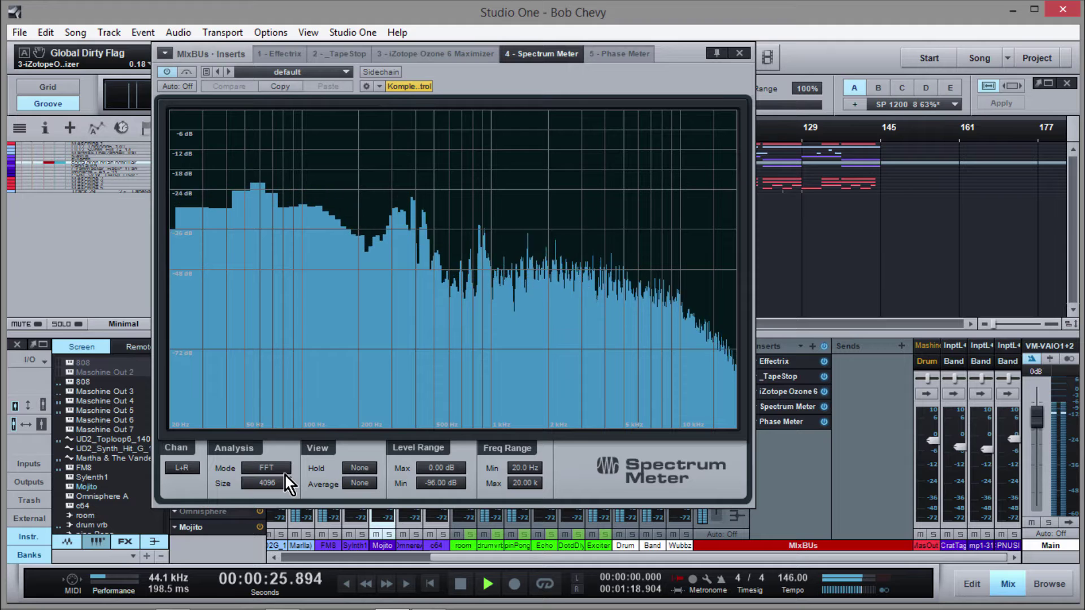
click(286, 471)
click(293, 529)
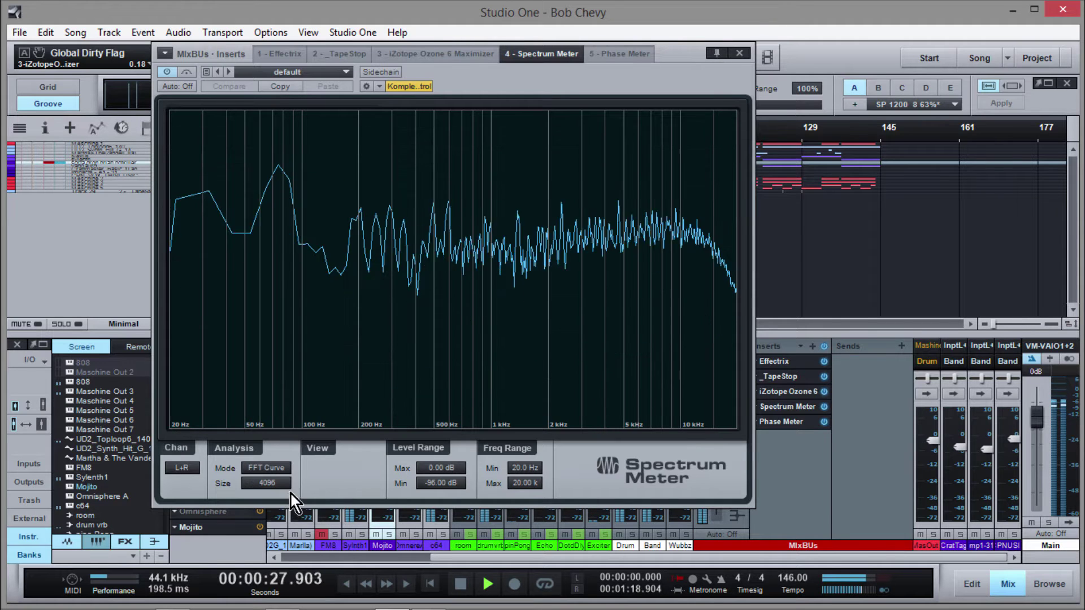
Step: View the playing mix in the Spectrum Meter's Waterfall mode and in Sonogram mode
click(286, 471)
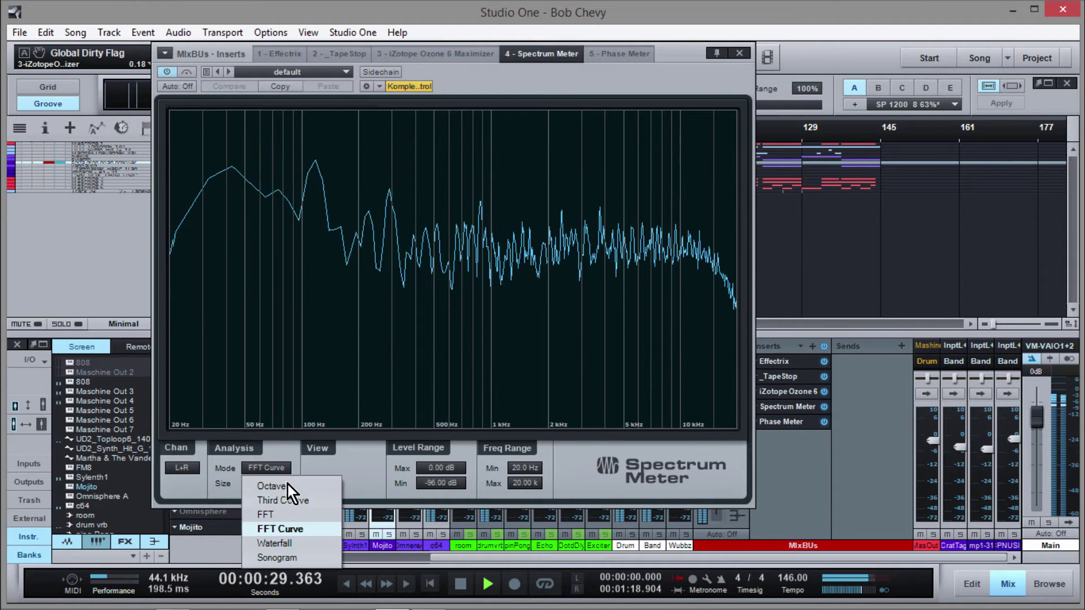
click(293, 541)
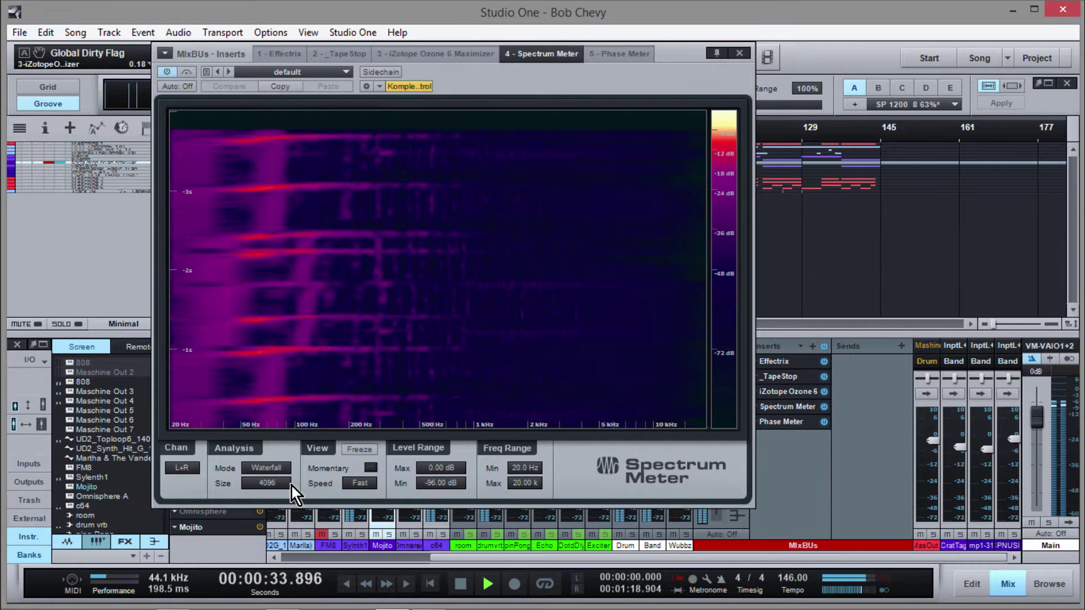
click(267, 467)
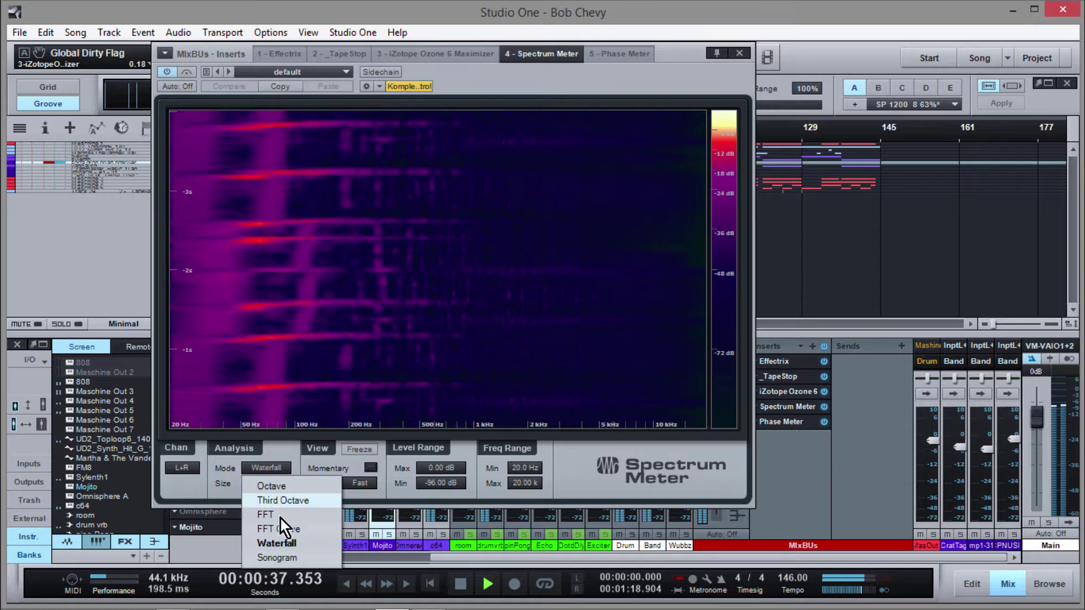
click(282, 554)
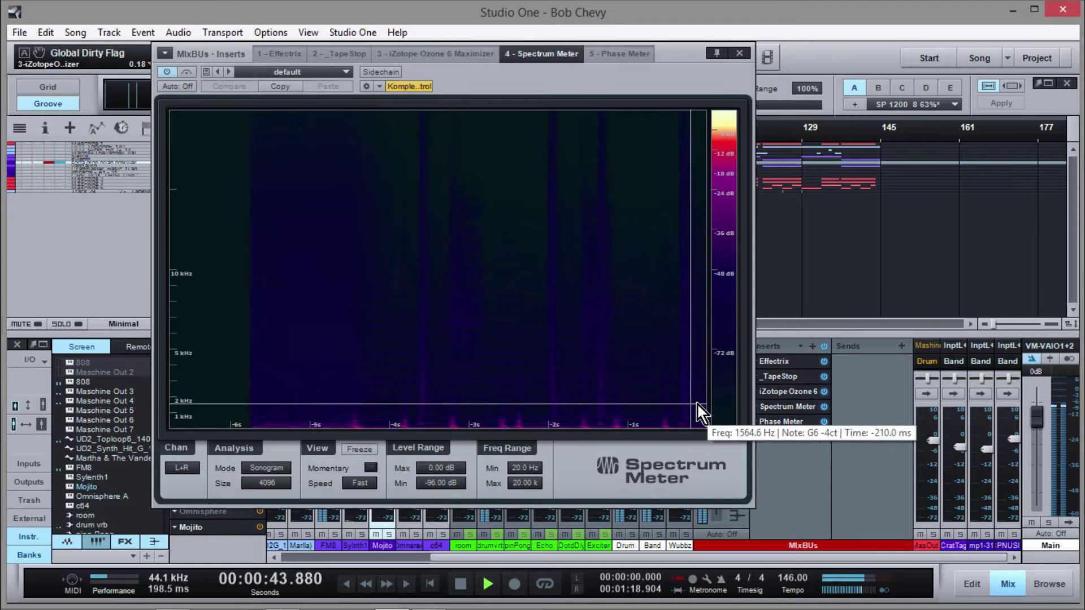
Step: Toggle the sonogram's Freeze on and off, and try Medium speed before returning to Fast and stopping playback
click(354, 451)
click(355, 450)
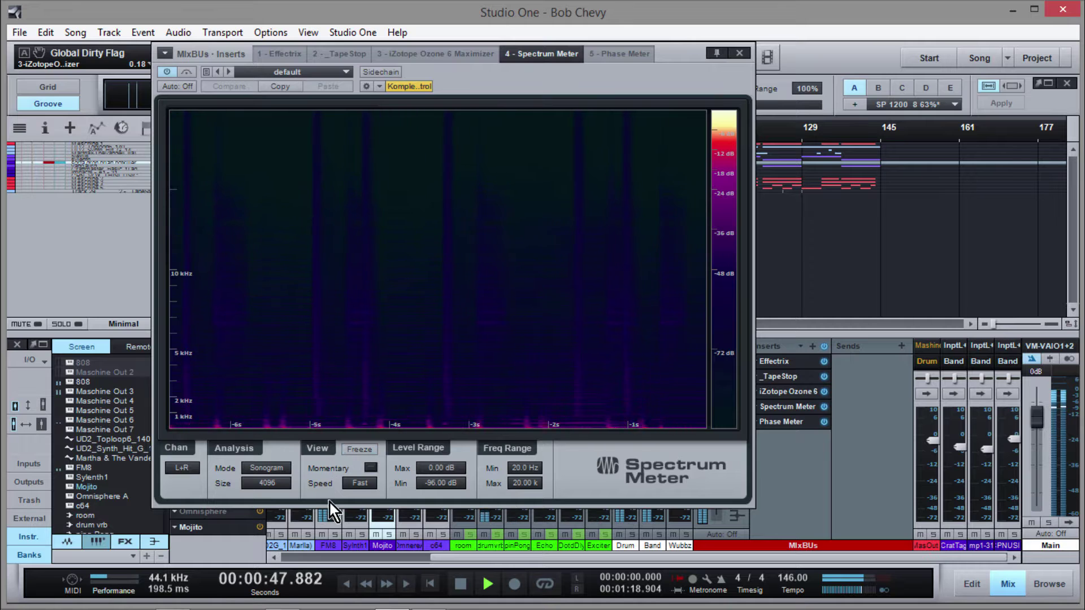
click(356, 483)
click(368, 516)
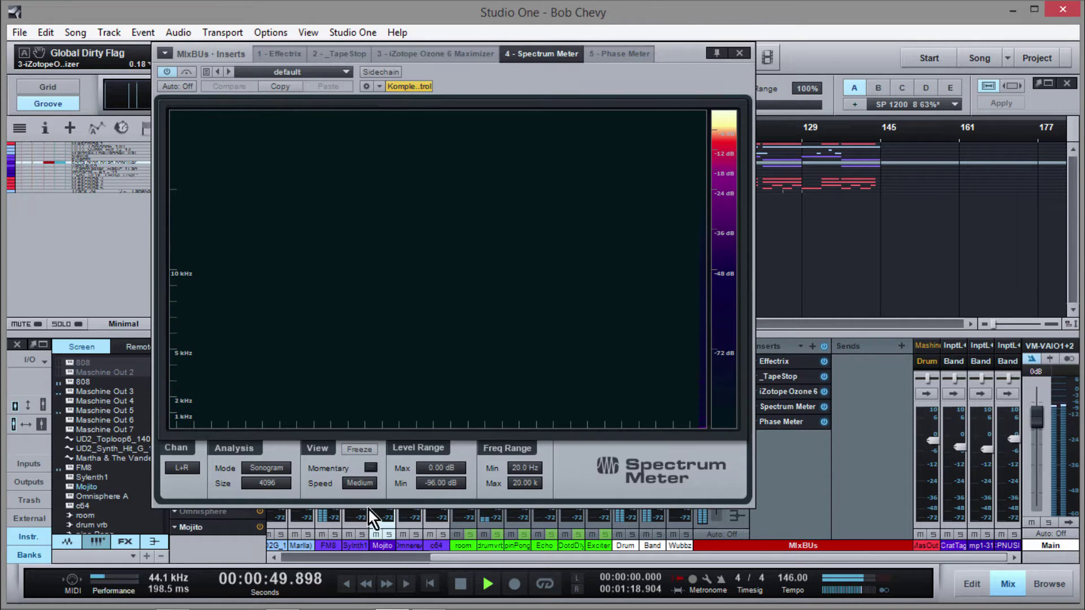
click(364, 487)
click(372, 499)
key(space)
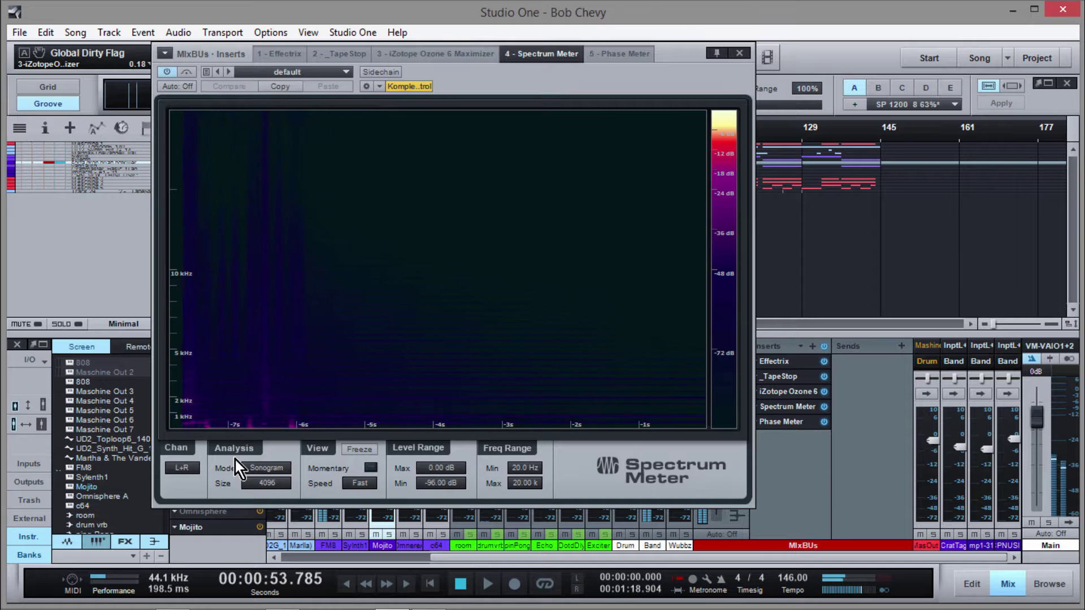
Step: Set the Spectrum Meter's analysis mode back to FFT Curve and close its window
click(283, 470)
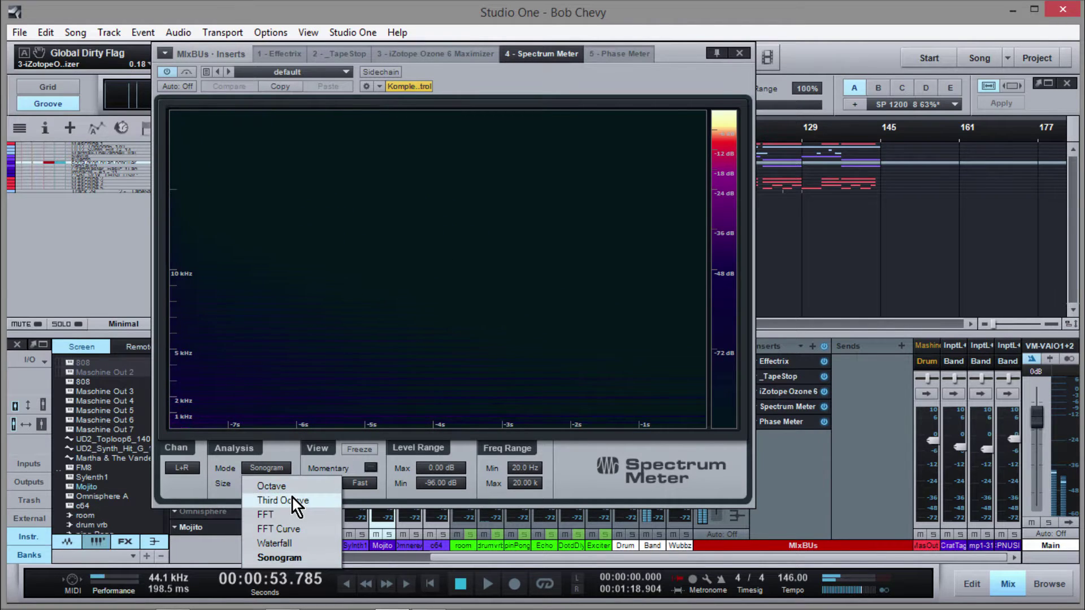
click(292, 498)
click(283, 470)
click(294, 516)
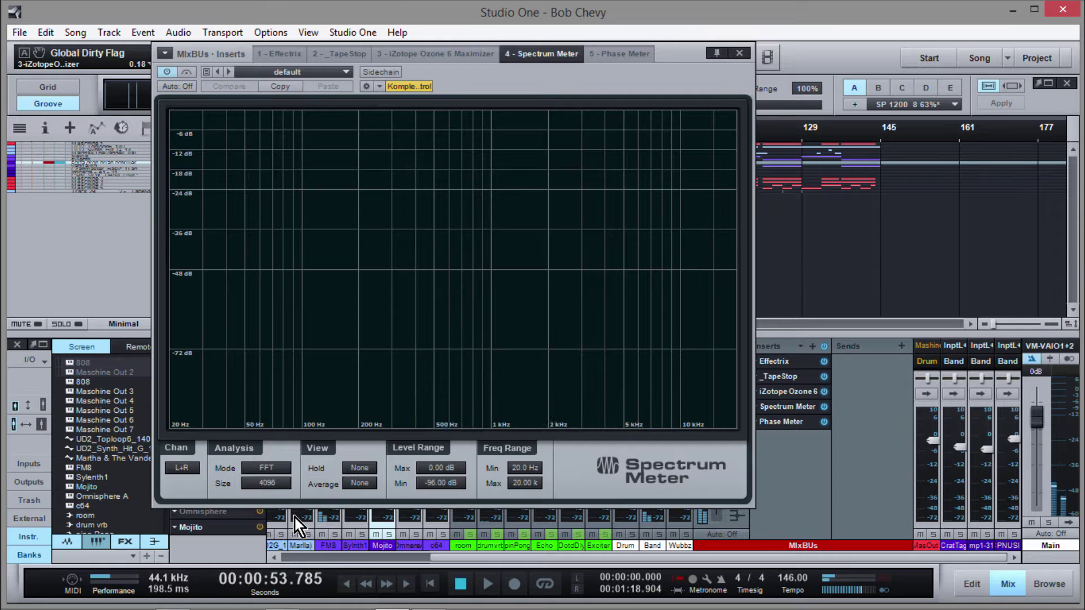
click(260, 468)
click(273, 533)
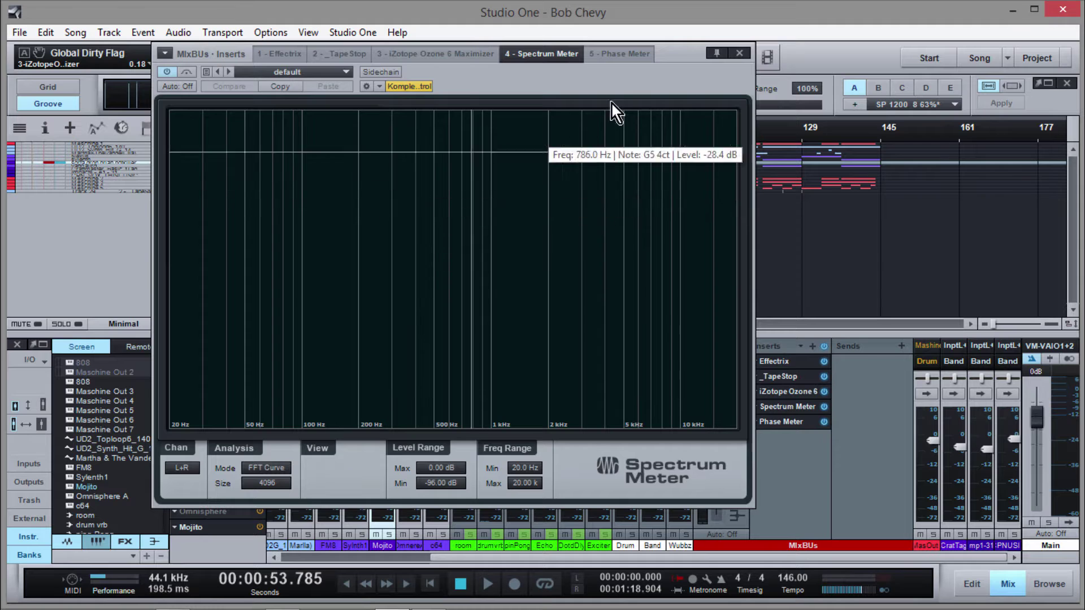
click(743, 53)
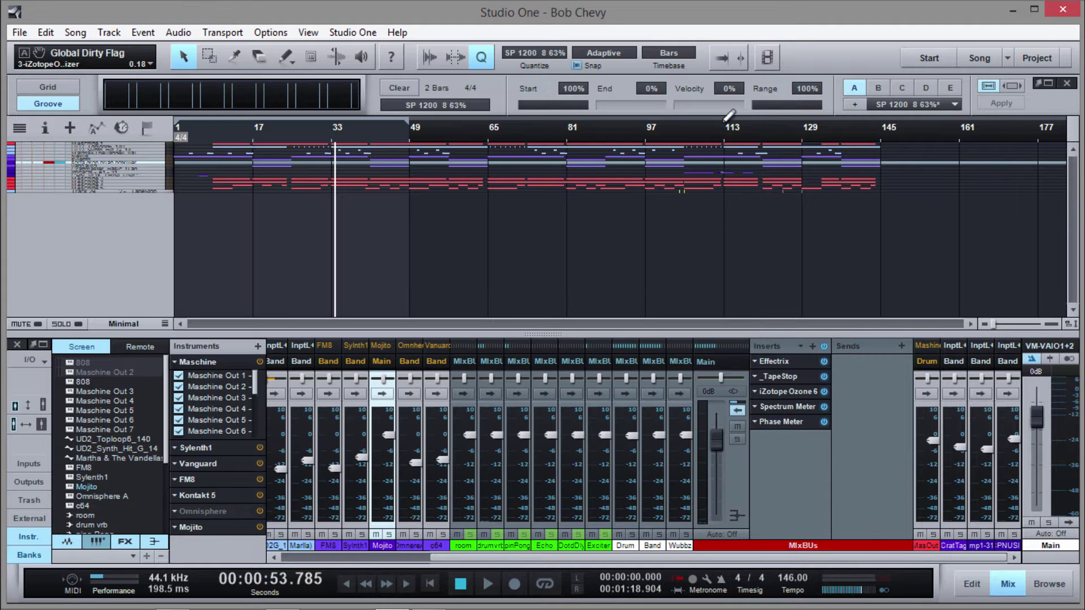
Step: Open the MixBus's Phase Meter, check the mix's stereo phase correlation during playback, and close the meter
click(788, 422)
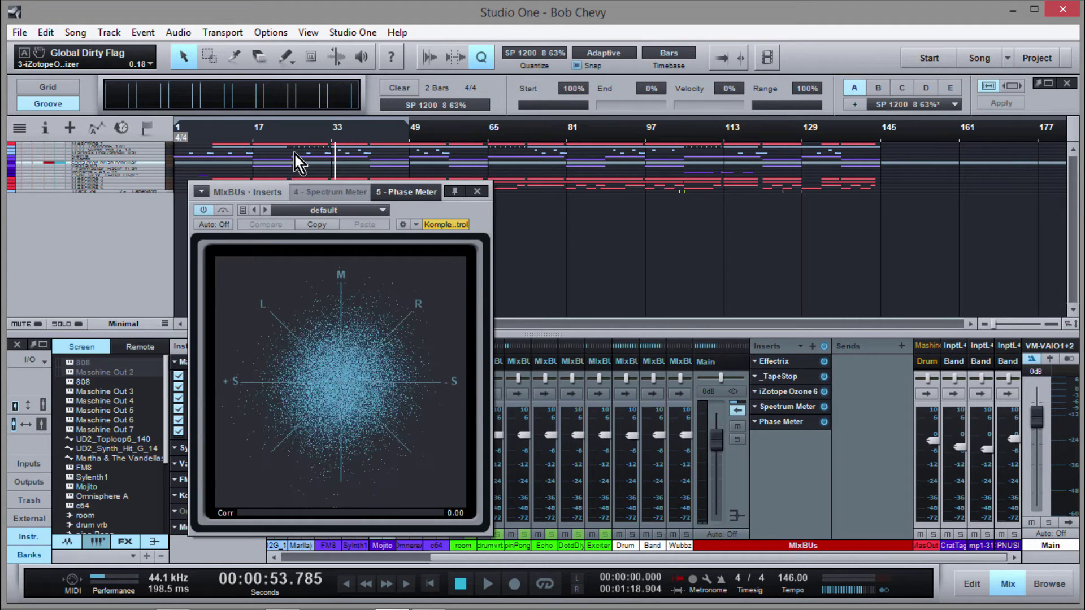
drag(438, 191, 527, 139)
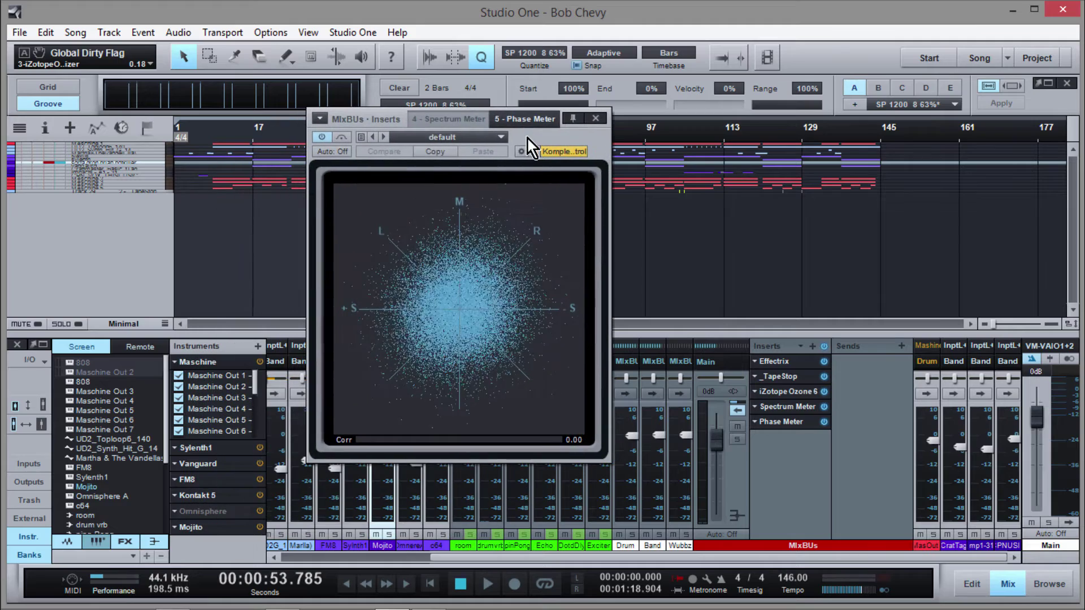
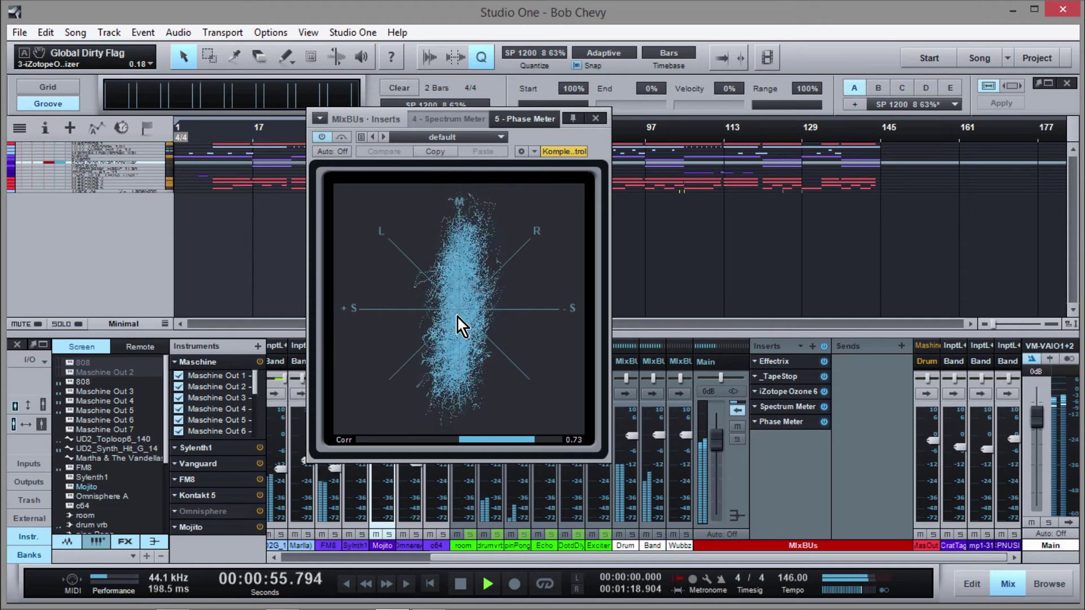
key(space)
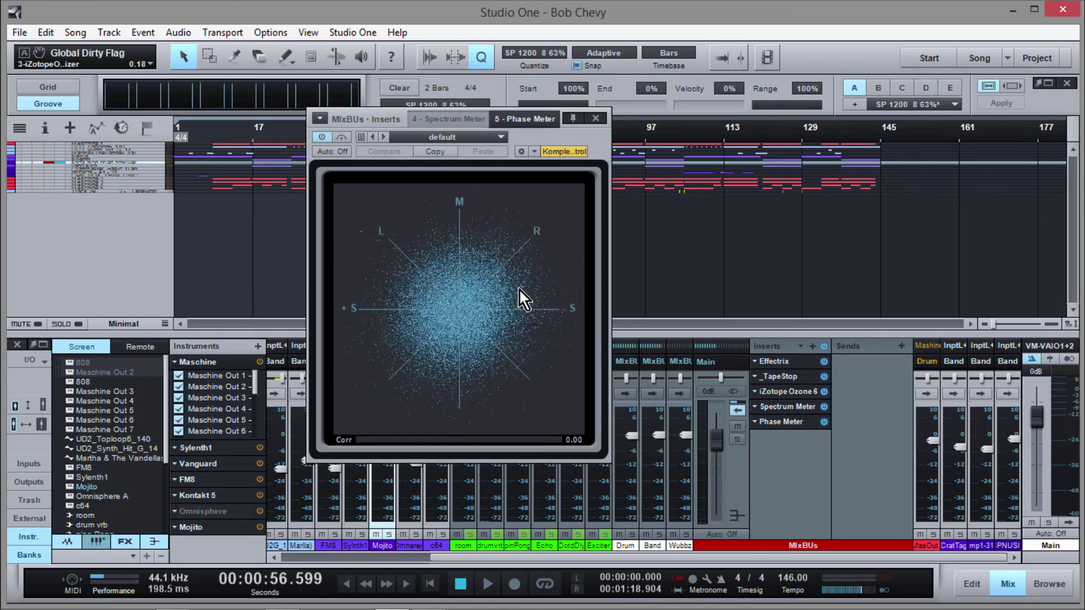
click(595, 118)
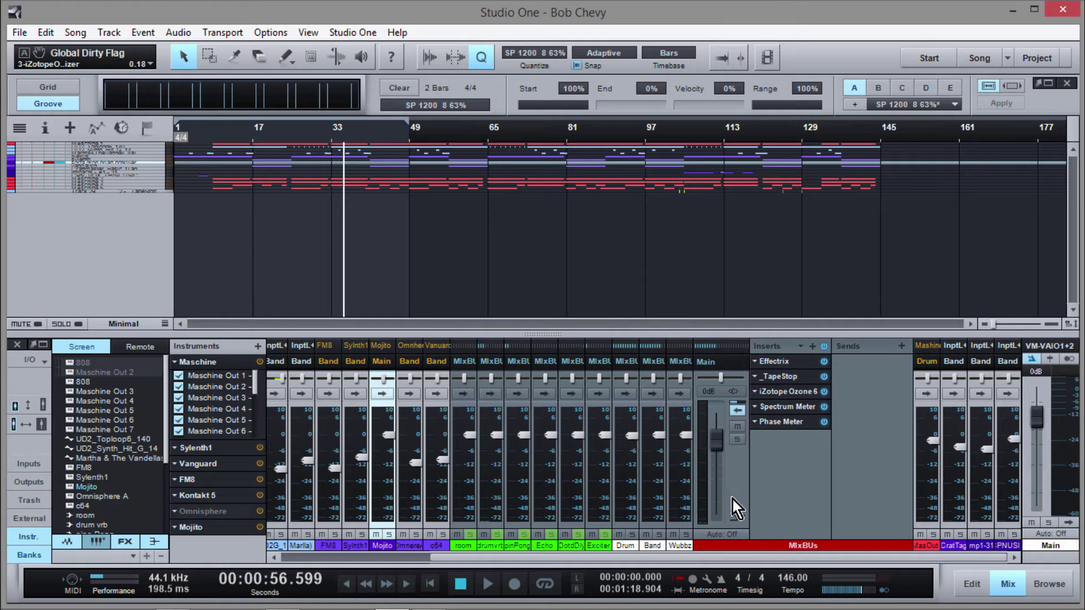
Step: Review the MixBus's Spectrum Meter and Phase Meter windows once more and close them
double_click(804, 412)
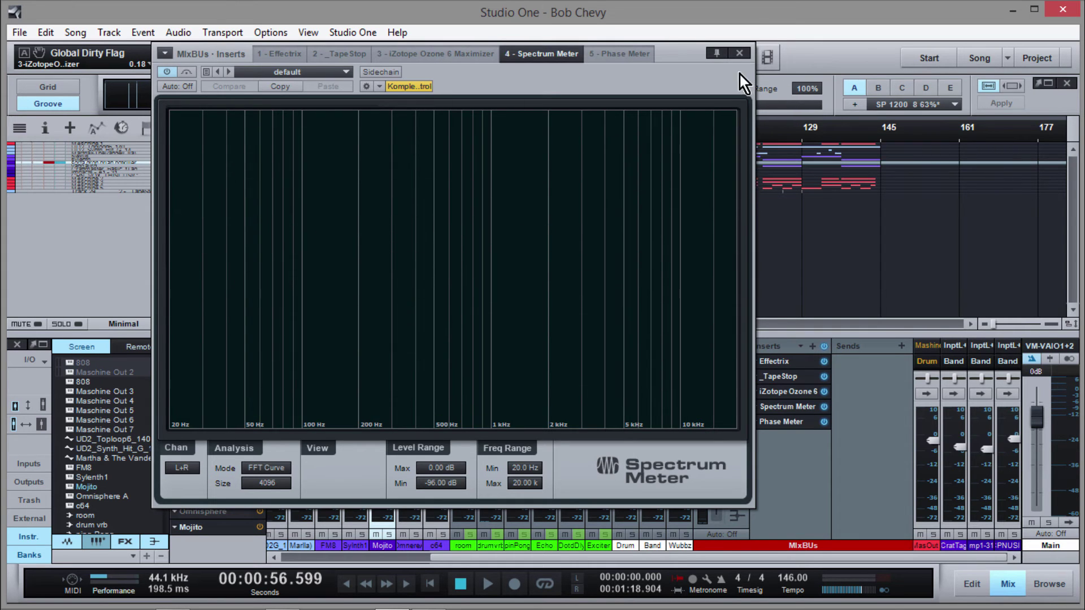
click(741, 54)
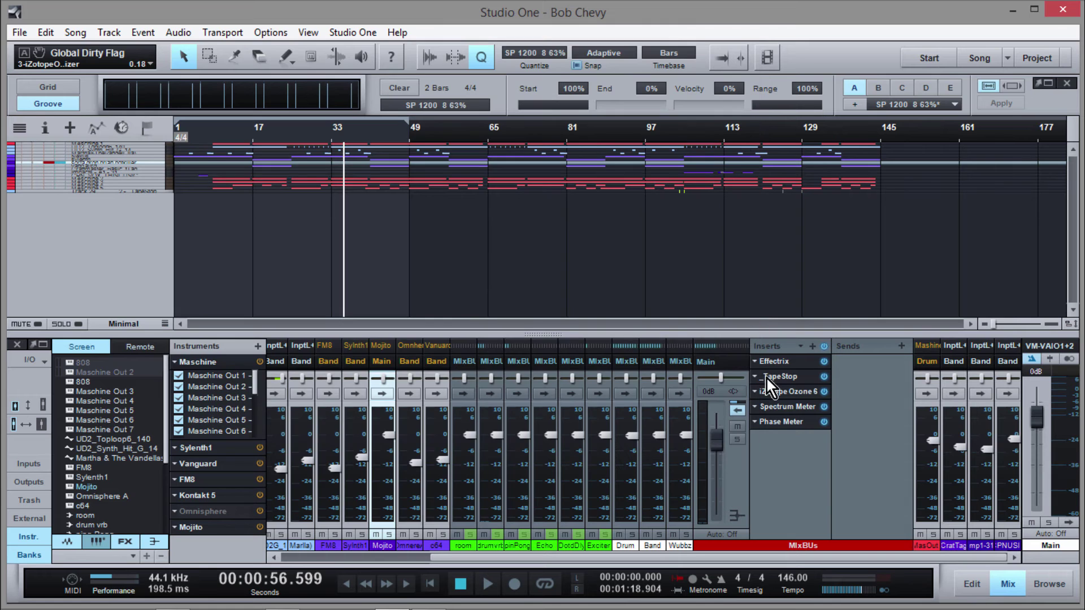
click(790, 408)
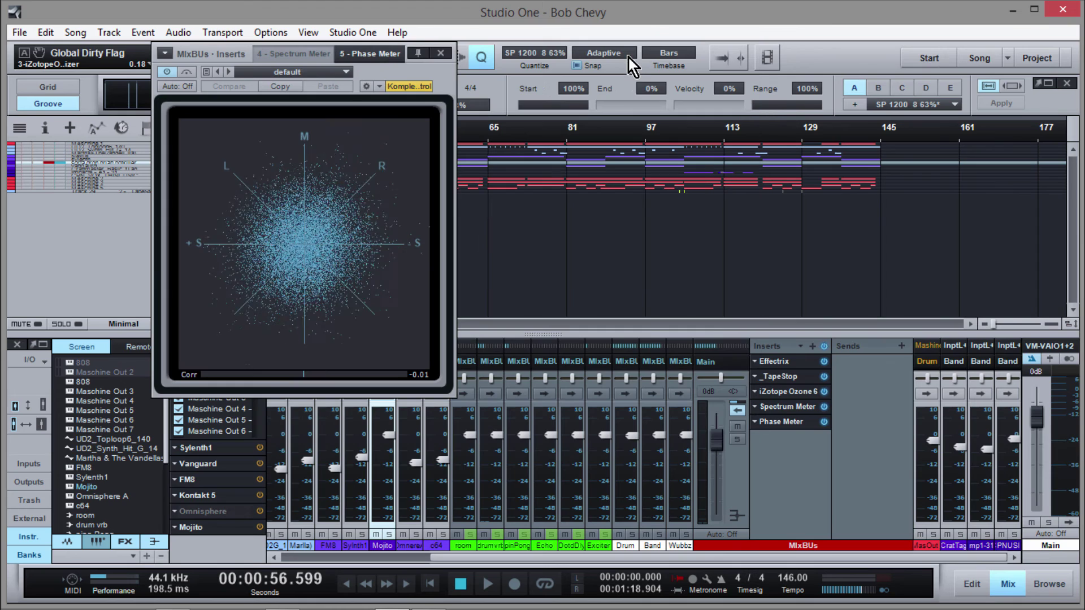
click(629, 54)
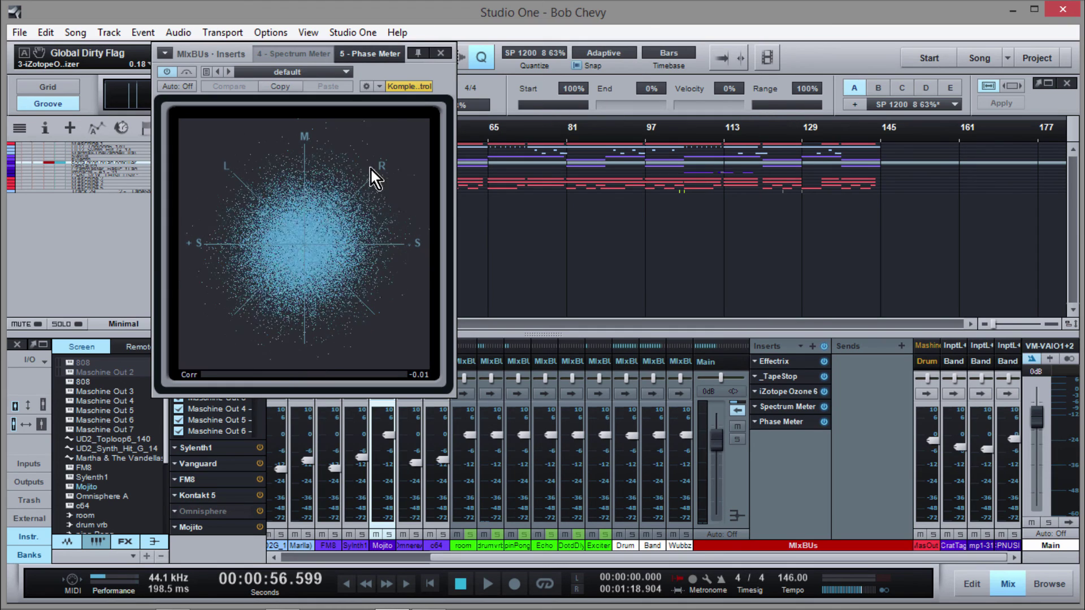
click(440, 52)
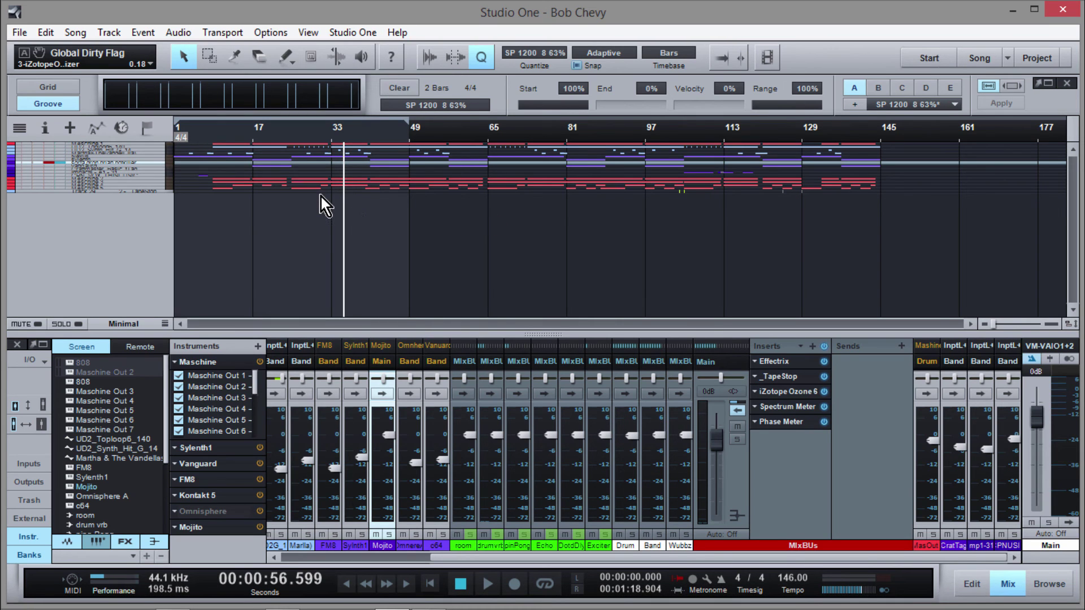
Step: Remove the Phase Meter and Spectrum Meter inserts from the MixBus channel
click(790, 428)
right_click(790, 426)
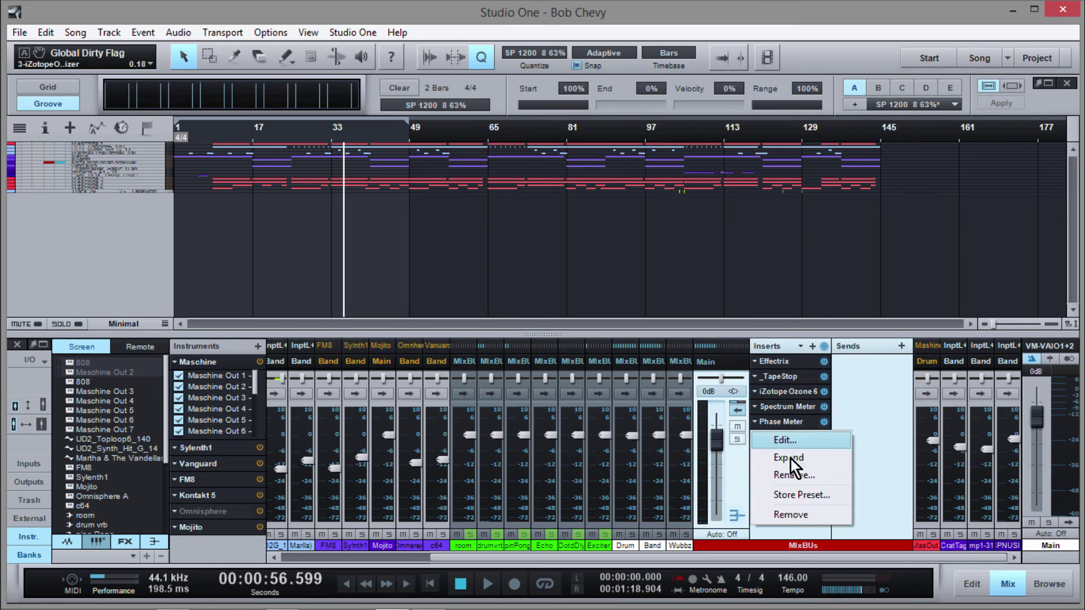
click(794, 514)
right_click(790, 408)
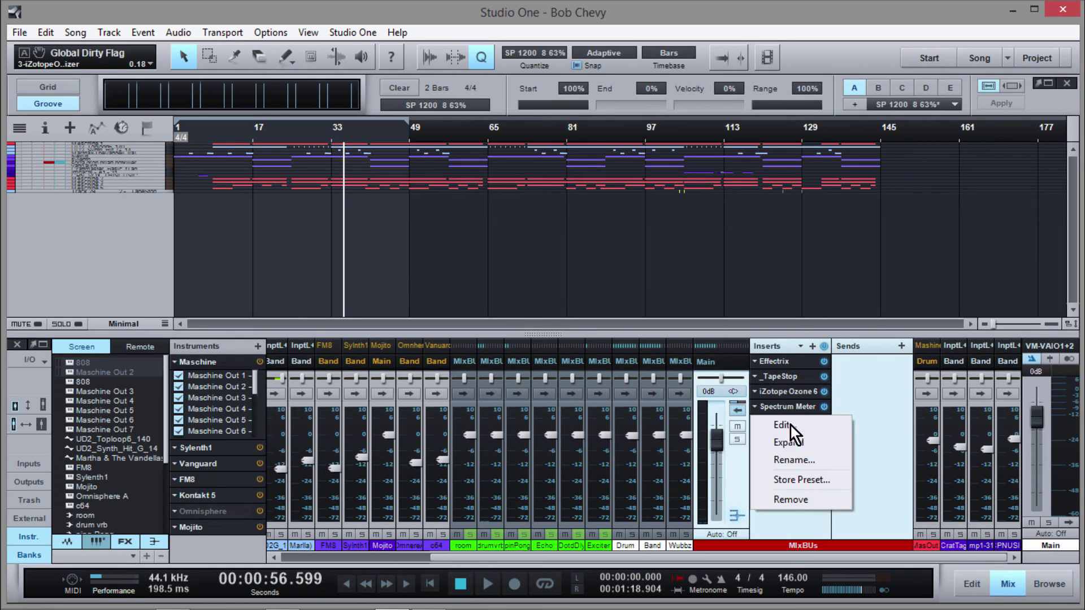
click(795, 503)
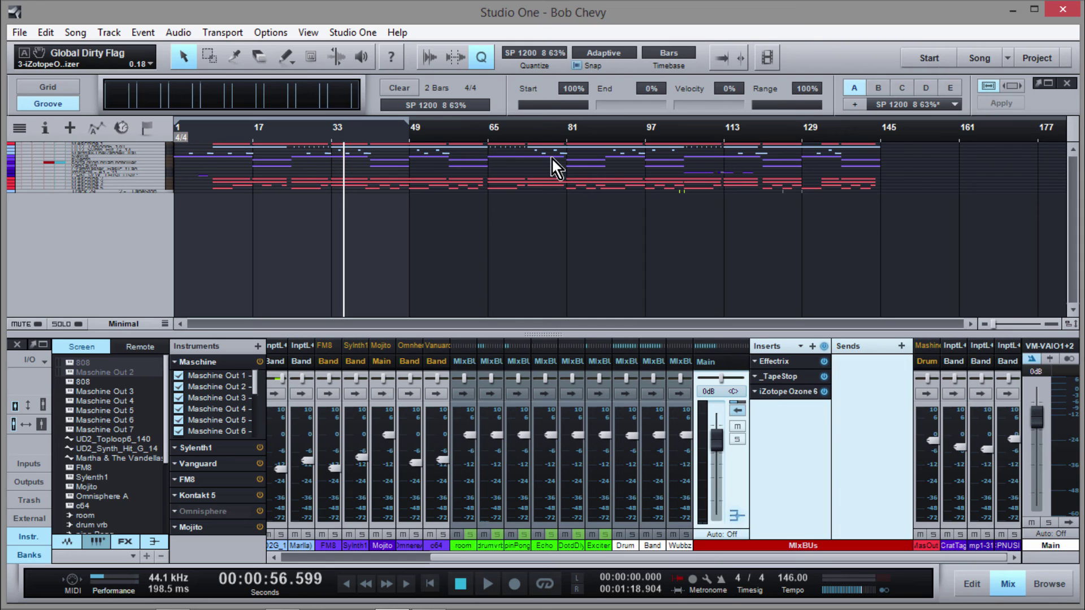